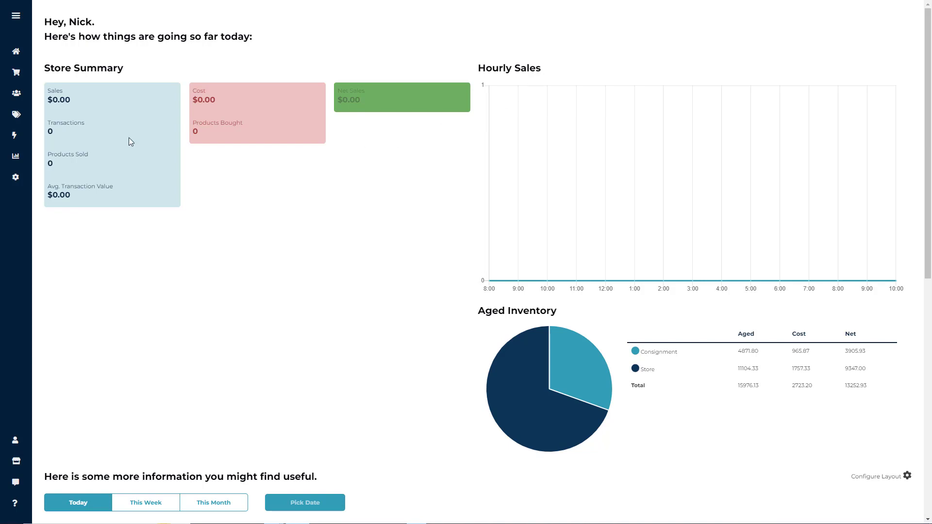
Step: Load the Products Inventory (Active) list of 189 items via Accounts > Consignors, briefly checking its columns
click(17, 23)
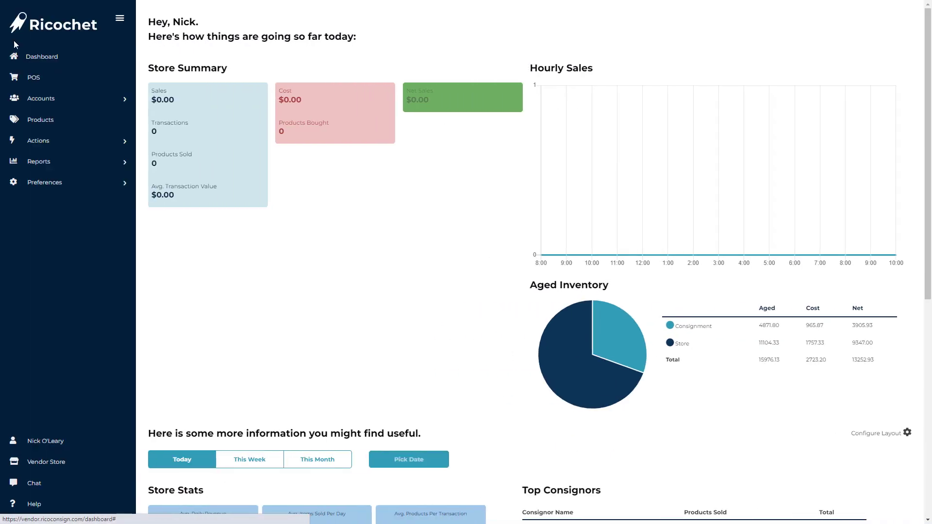
click(40, 98)
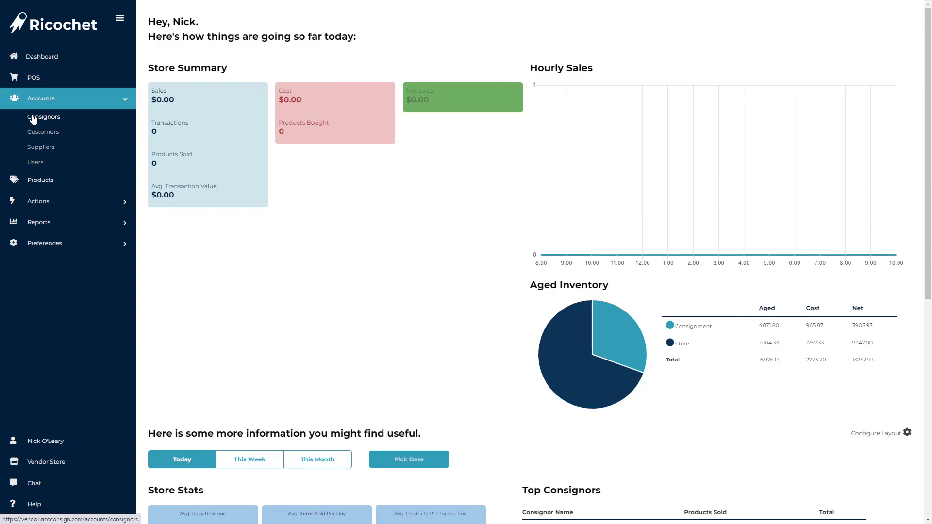
click(33, 119)
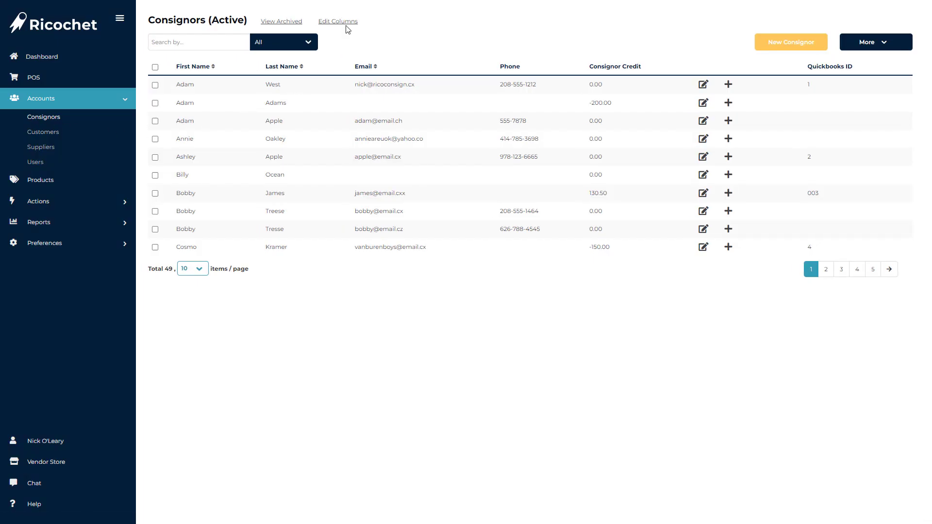
click(43, 180)
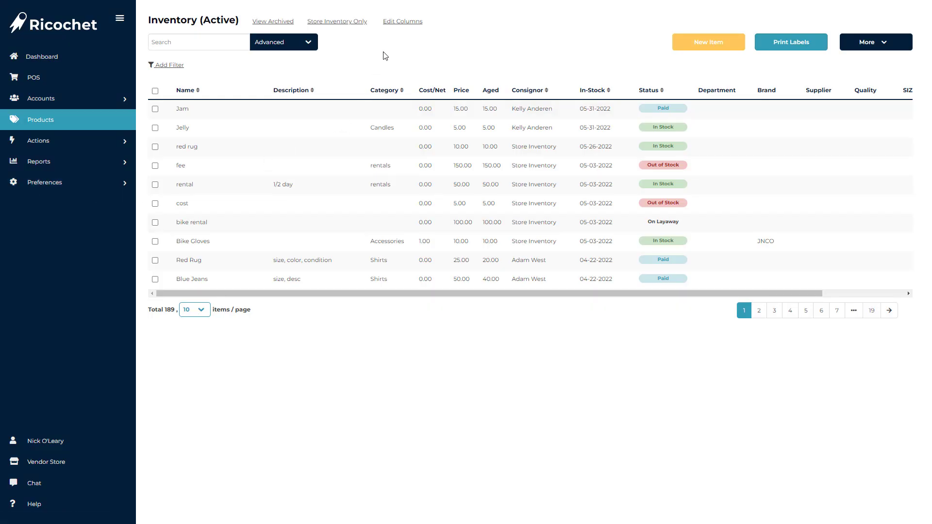
click(395, 23)
click(394, 24)
Step: Uncheck SIZE, Quality, Supplier, Brand and Department so the table ends at the Status column
click(406, 24)
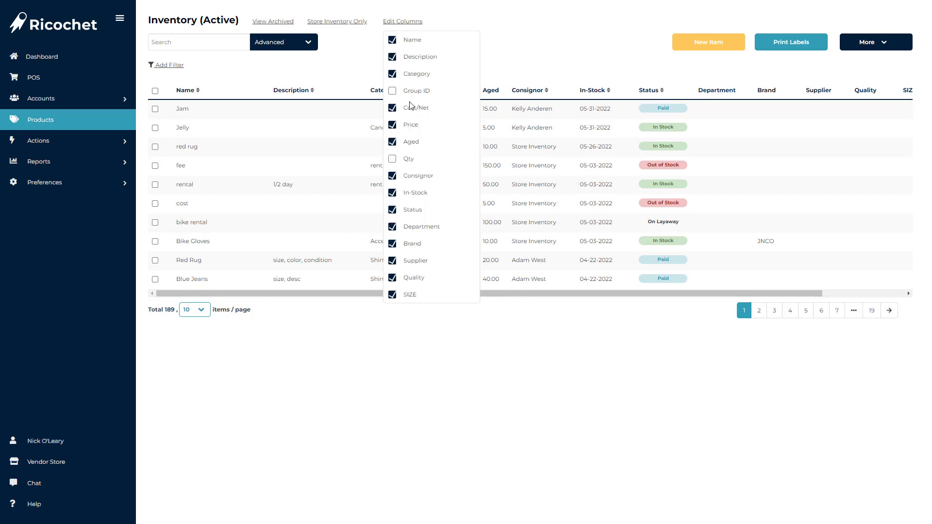
click(392, 294)
click(392, 278)
click(392, 261)
click(393, 244)
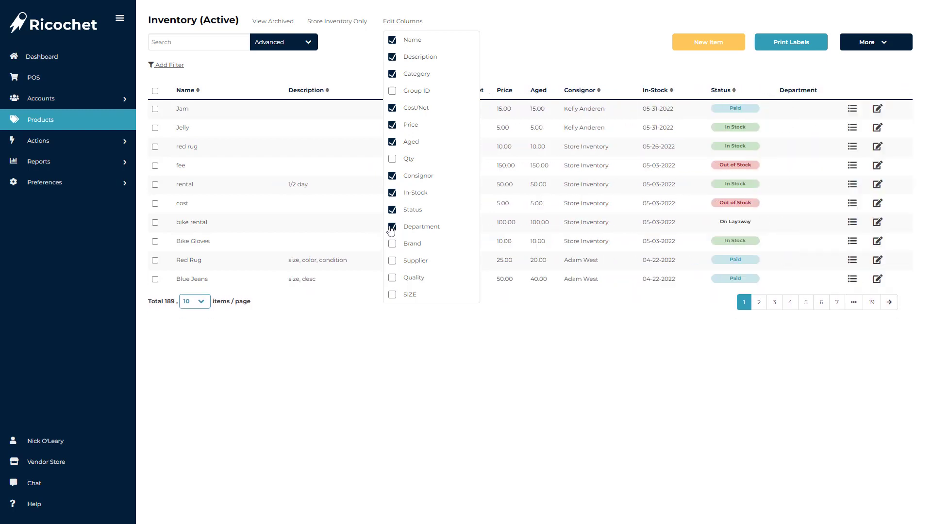
click(392, 227)
click(419, 24)
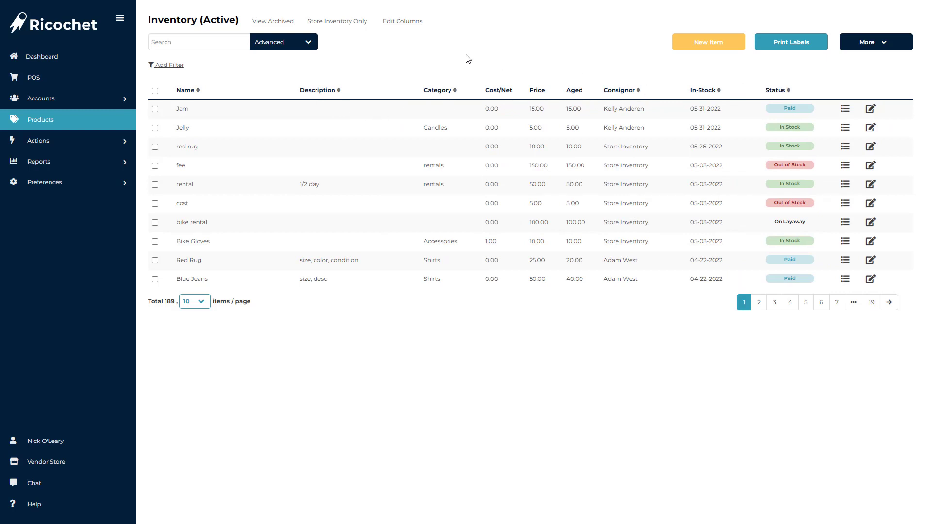
Step: Turn on the Department, Qty and Group ID columns, toggling Cost/Net and Aged off and back on
click(416, 28)
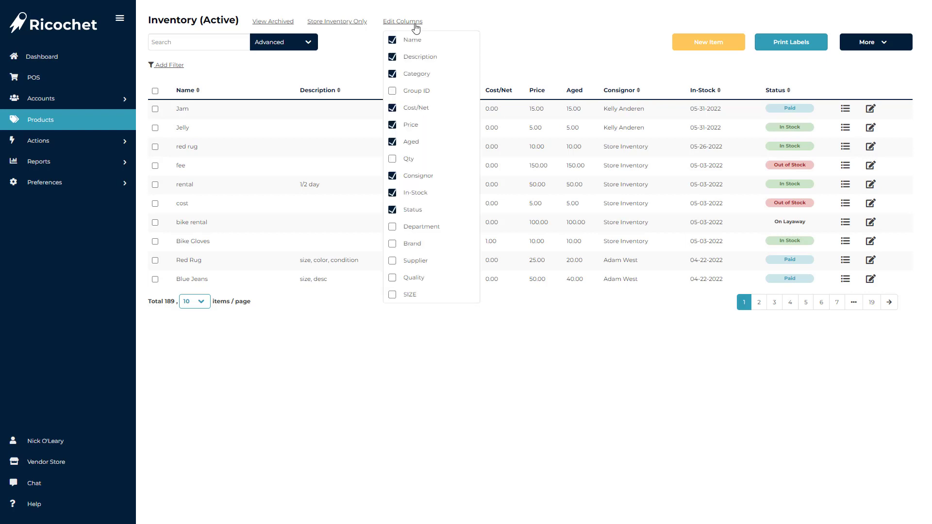
click(392, 109)
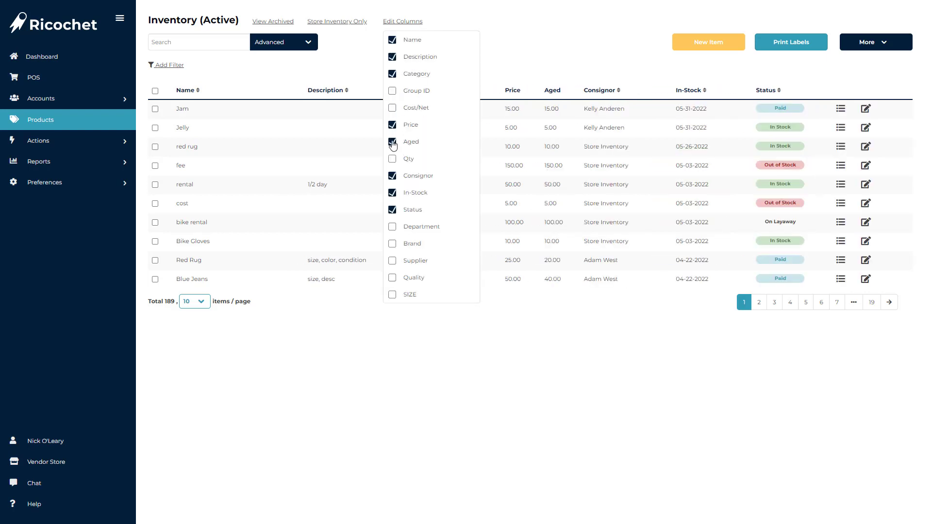
click(392, 142)
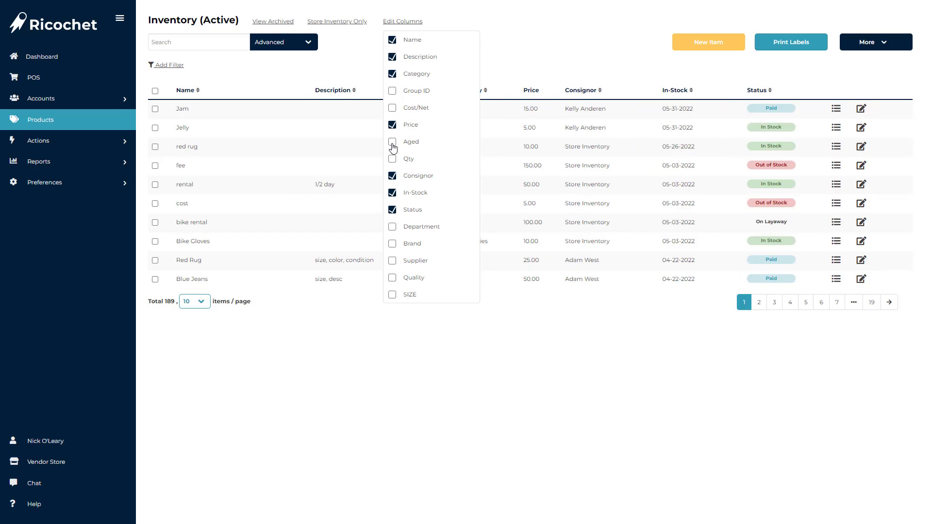
click(393, 228)
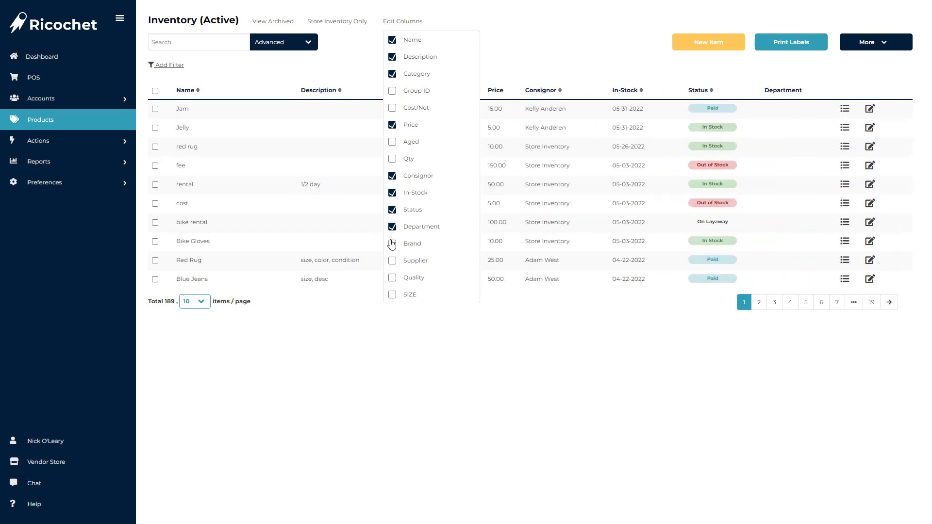
click(392, 142)
click(392, 159)
click(392, 91)
click(392, 108)
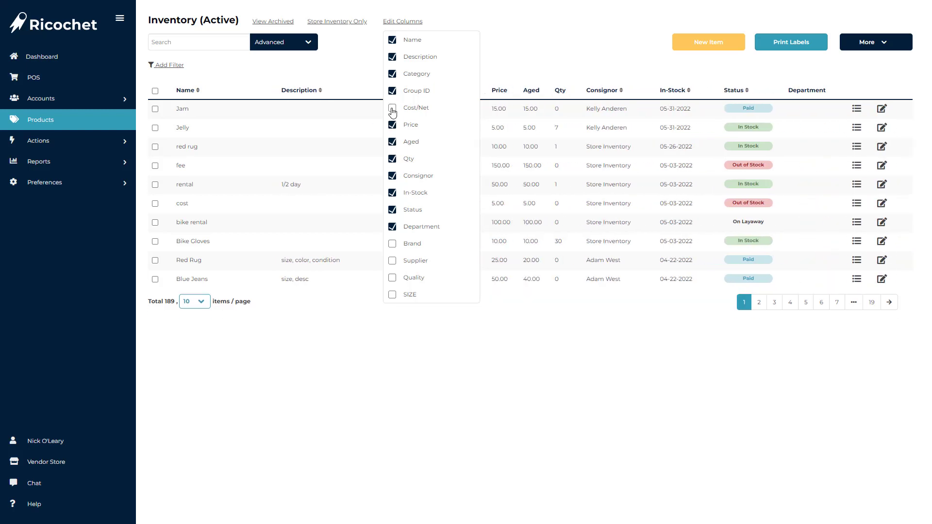
click(495, 48)
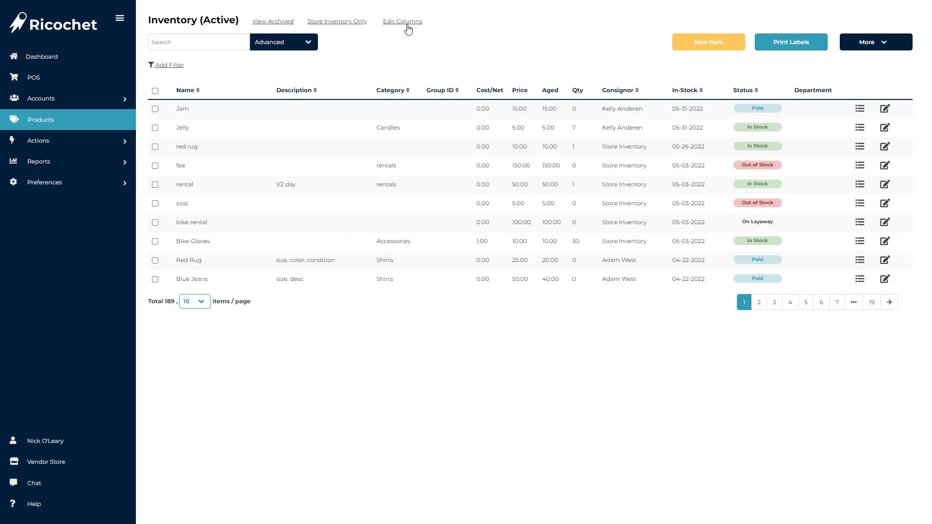
Step: Open the active Customers list under Accounts, passing through the Consignors list
click(66, 99)
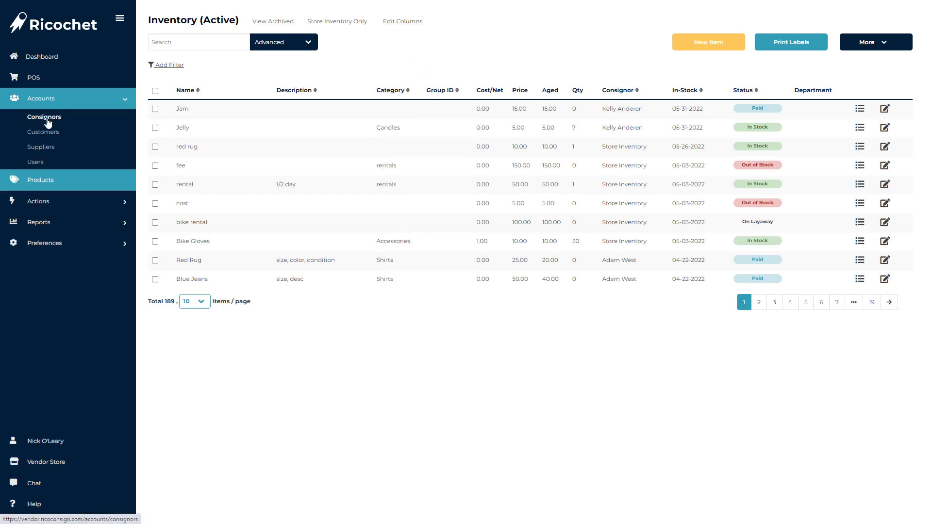
click(47, 122)
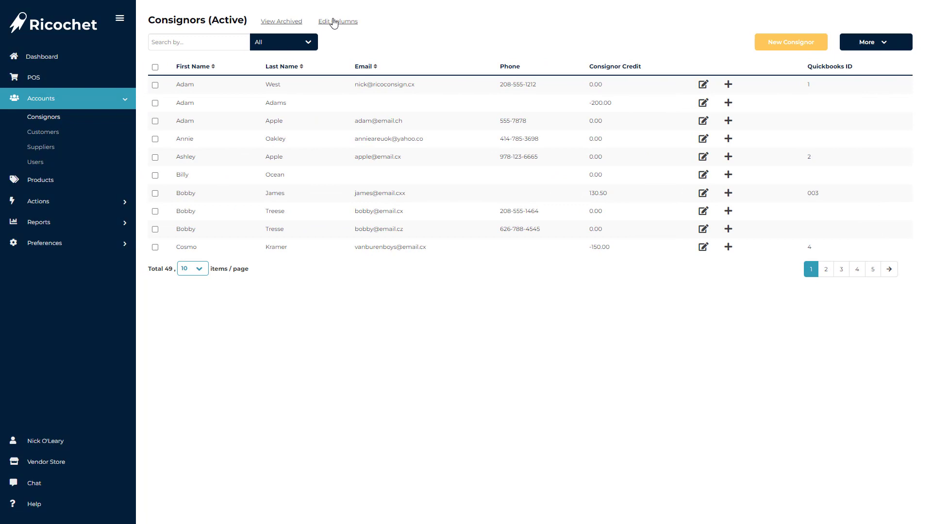
mouse_move(334, 23)
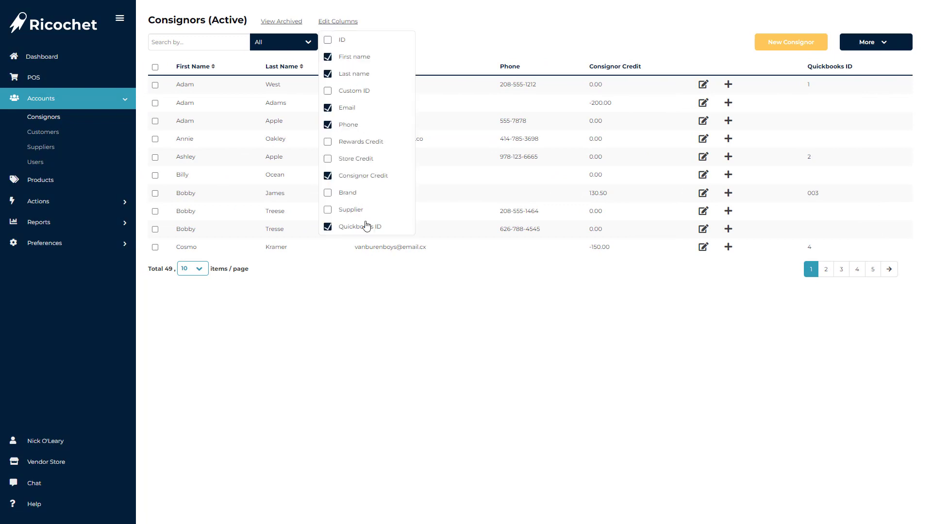
drag(383, 229, 260, 235)
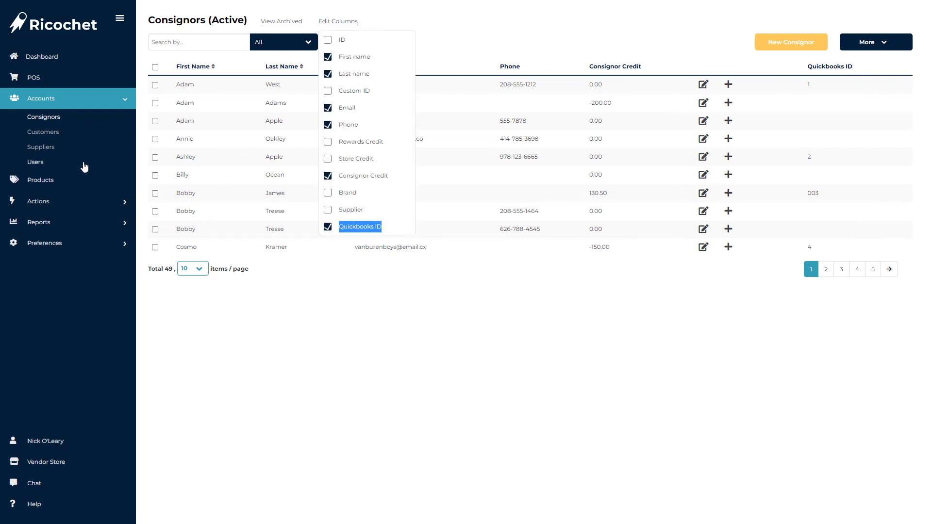
click(44, 133)
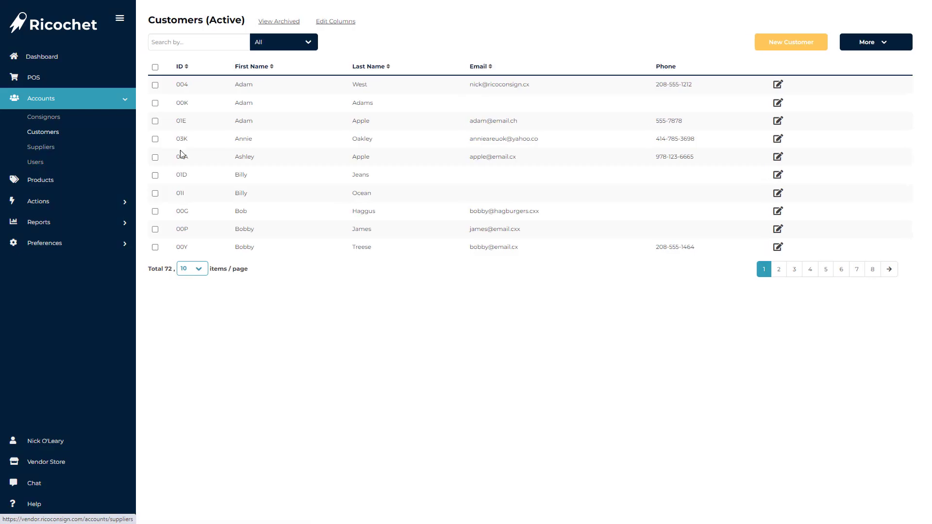
Step: Show the Rewards Credit and Store Credit columns for the 72 customers
mouse_move(324, 24)
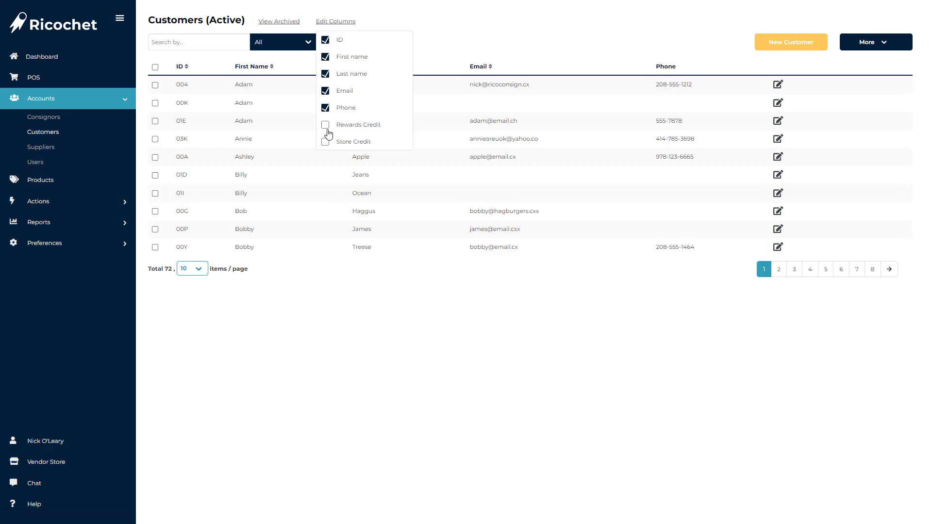
click(325, 125)
click(325, 141)
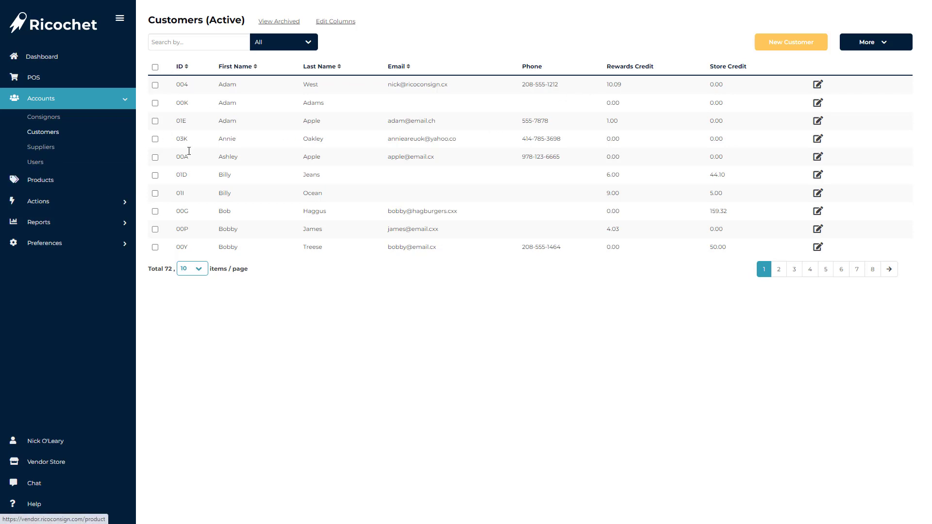
Step: Go to the POS screen, which offers Main Register or Second register to start a sale
click(189, 47)
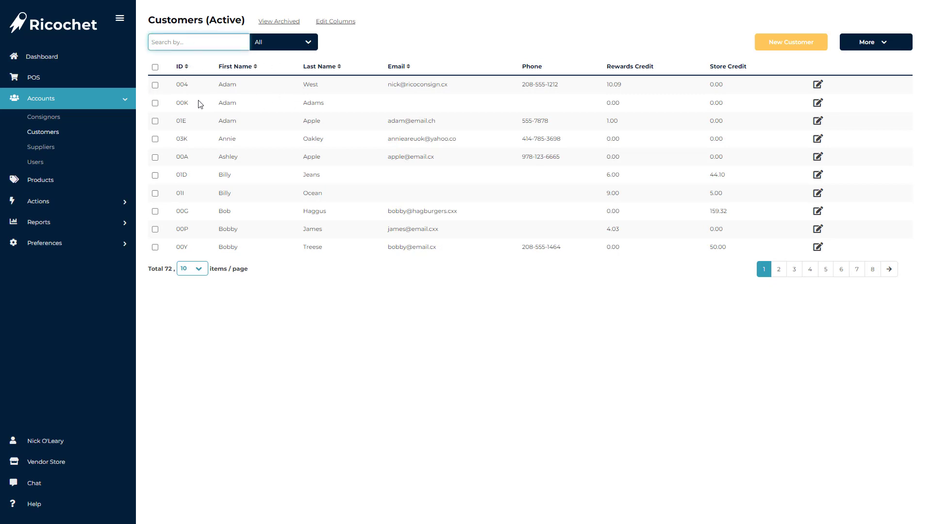
click(37, 82)
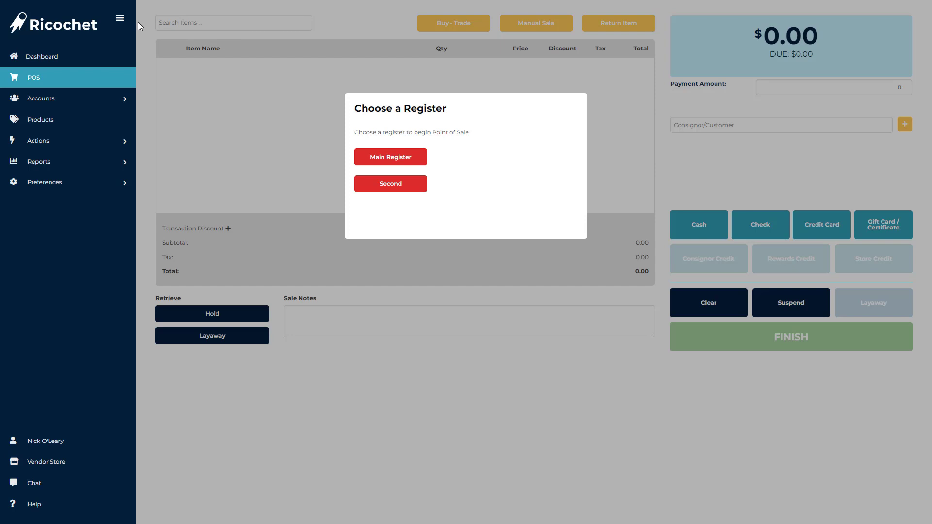
Step: Glance at the empty Payout History report, then return to the 189-item Products inventory list
click(126, 165)
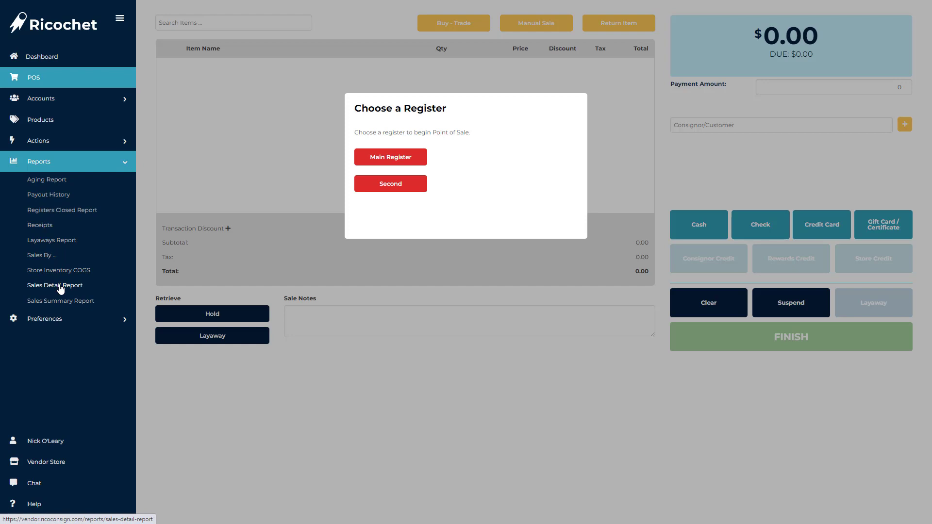
click(56, 199)
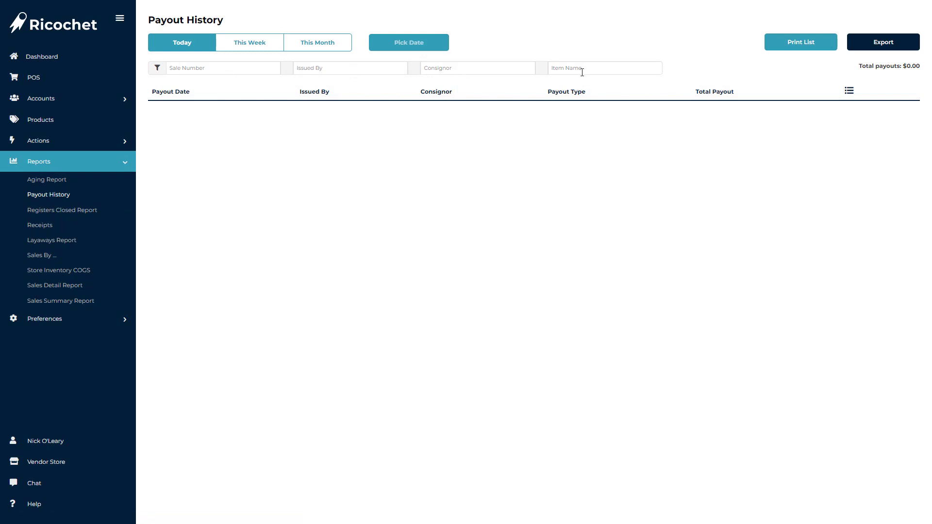
click(41, 125)
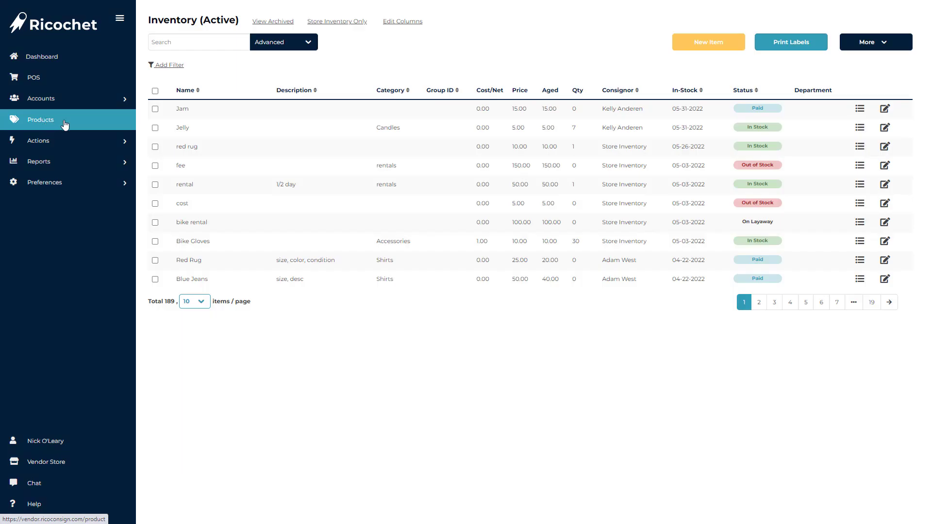
click(185, 45)
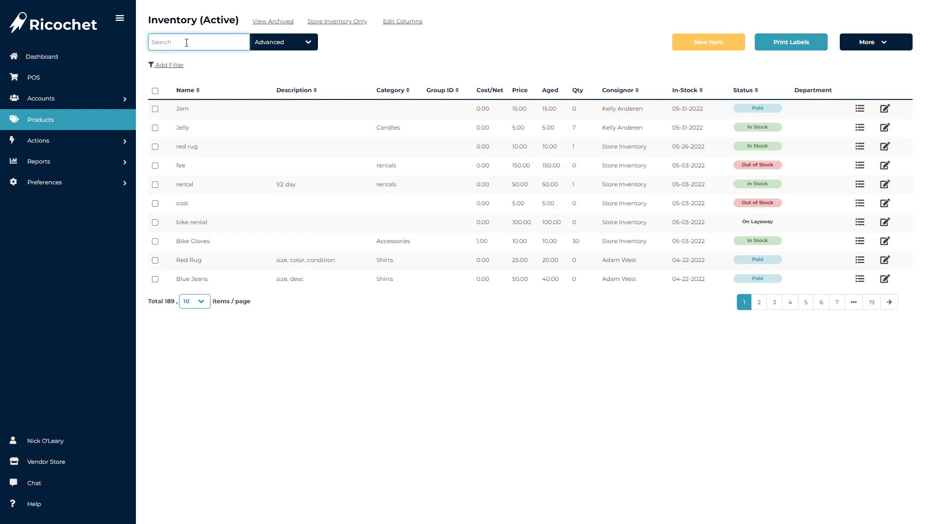
text(Blue)
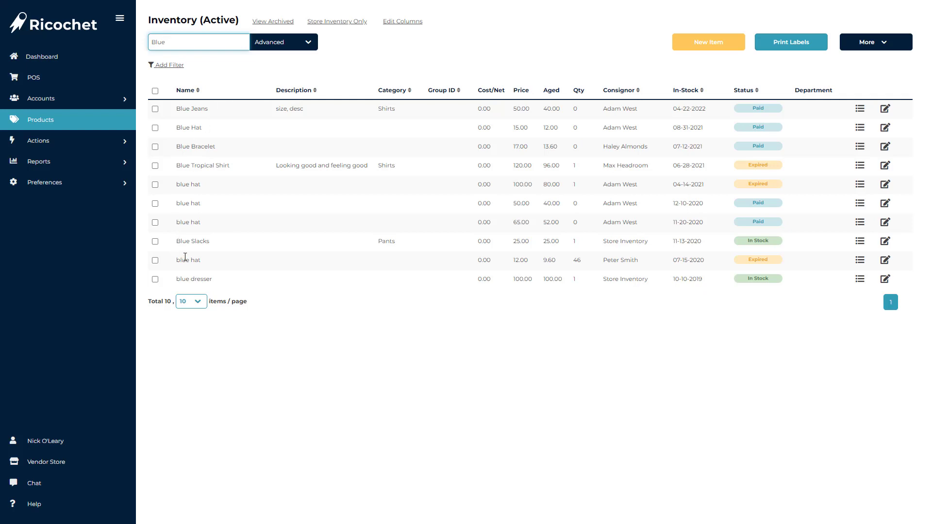
double_click(183, 47)
key(BackSpace)
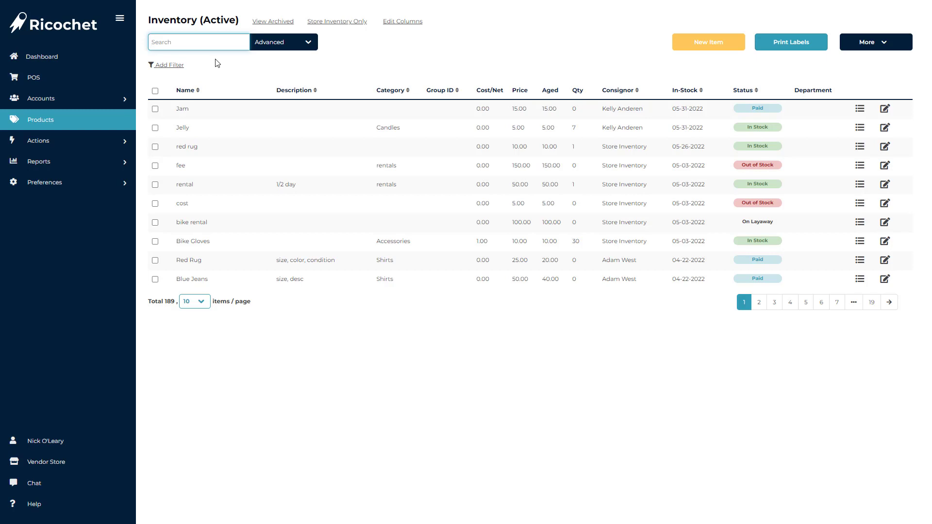
click(309, 42)
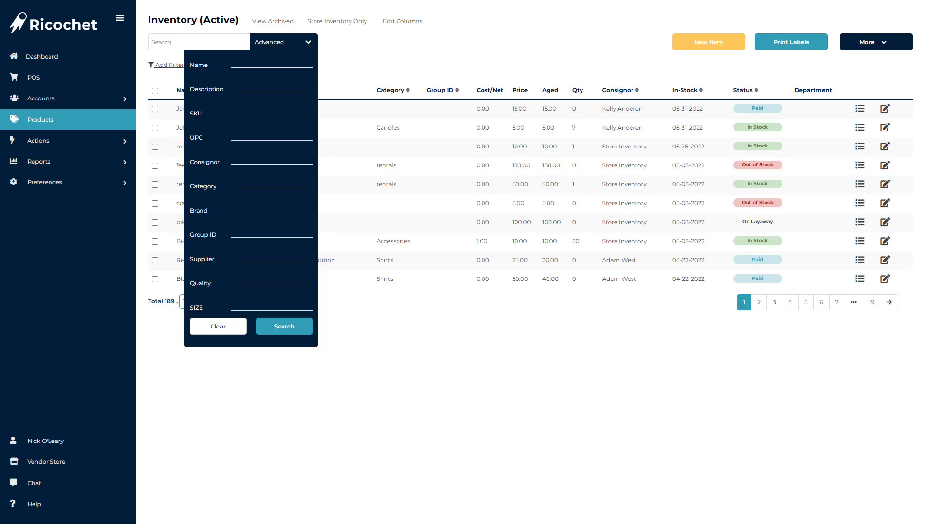
click(254, 159)
click(222, 334)
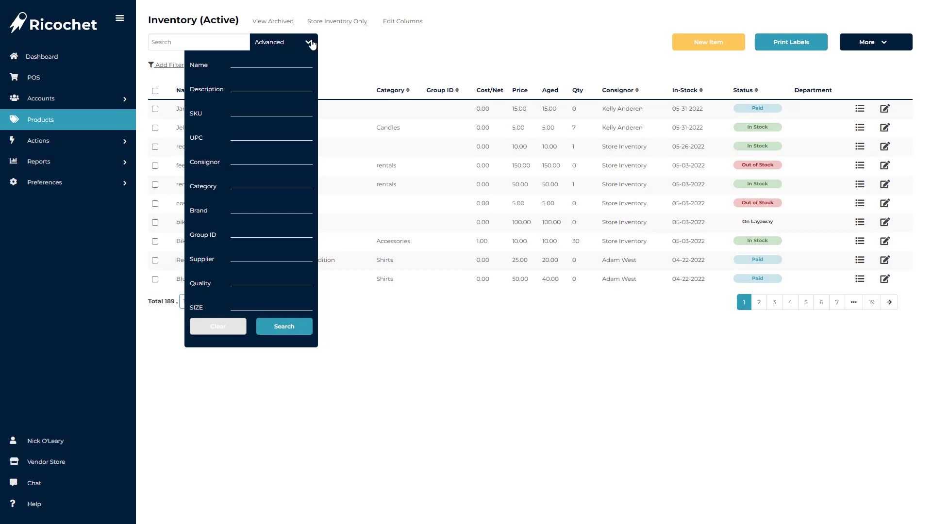
click(309, 43)
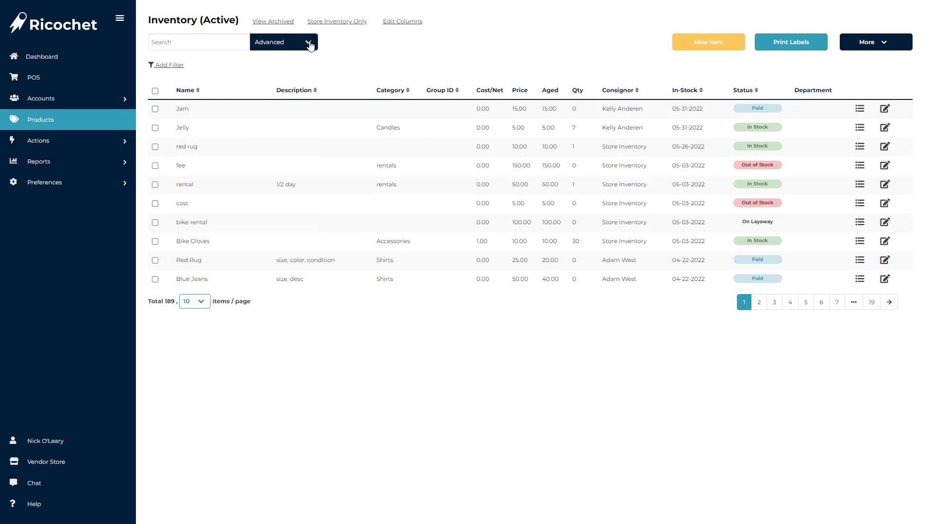
Step: Apply a Status = In Stock filter to the inventory, then remove it again
click(173, 68)
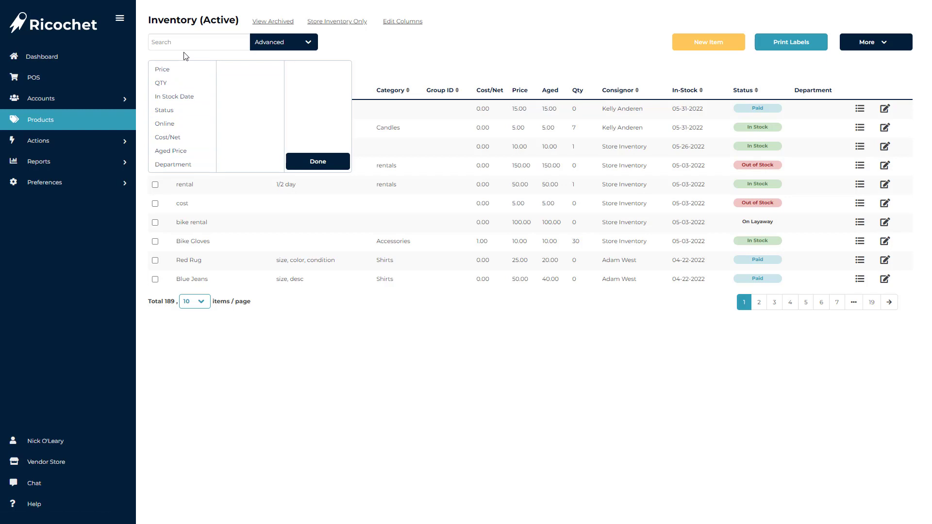
click(176, 113)
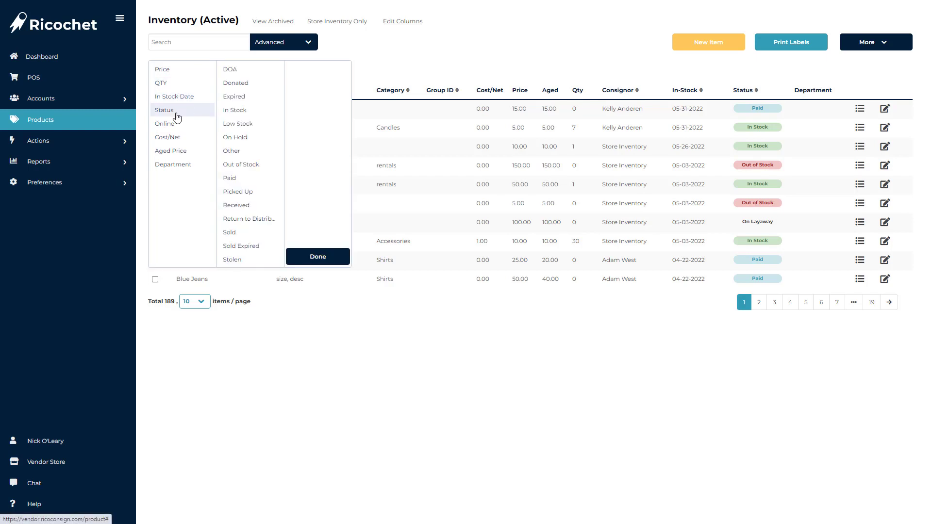
click(241, 111)
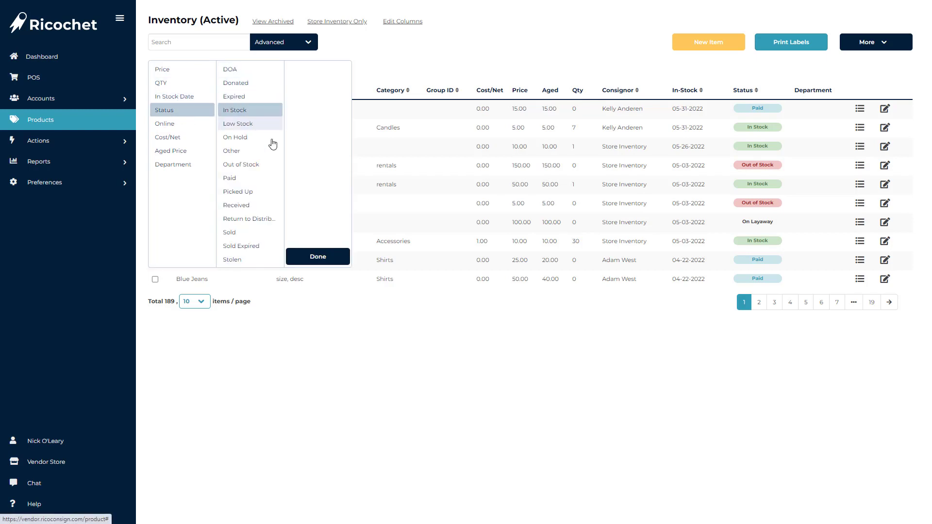
click(329, 257)
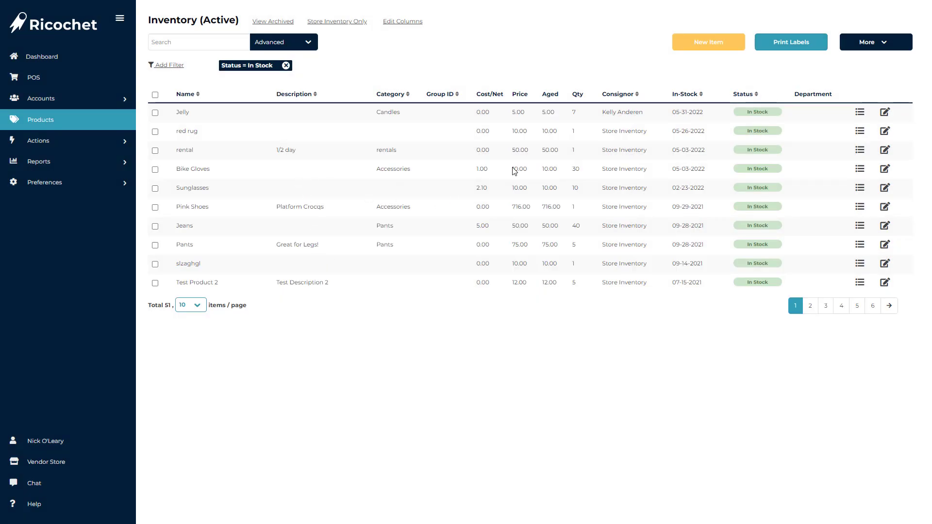
click(286, 65)
Step: Add an Online = Yes filter, narrowing the inventory to 14 items
click(172, 70)
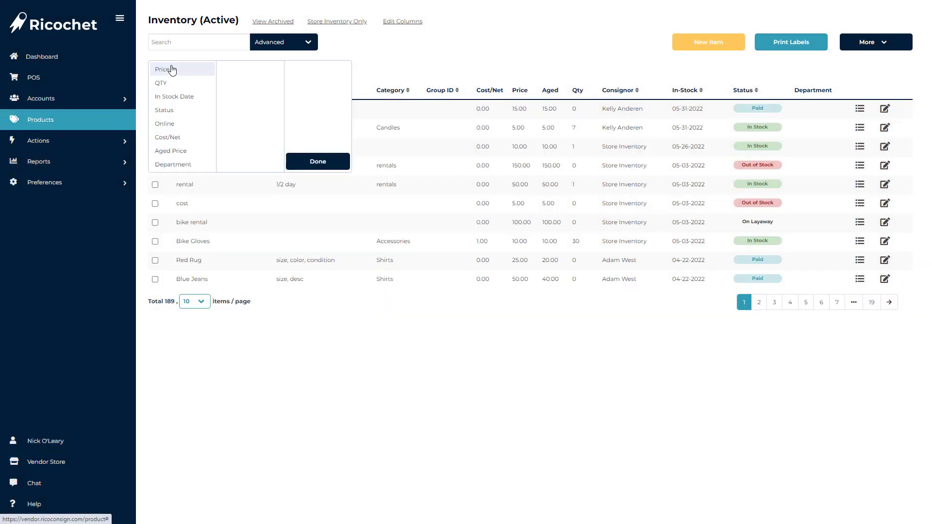
click(176, 123)
click(225, 71)
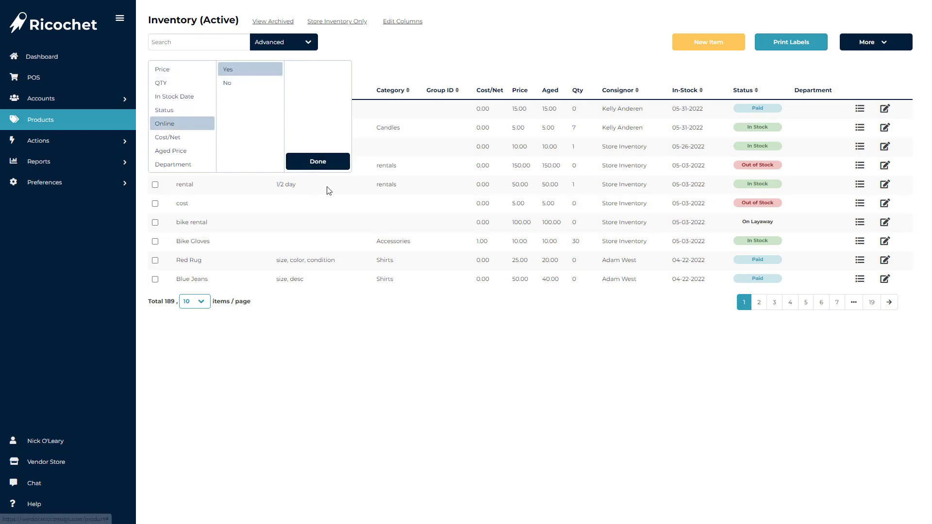
click(332, 167)
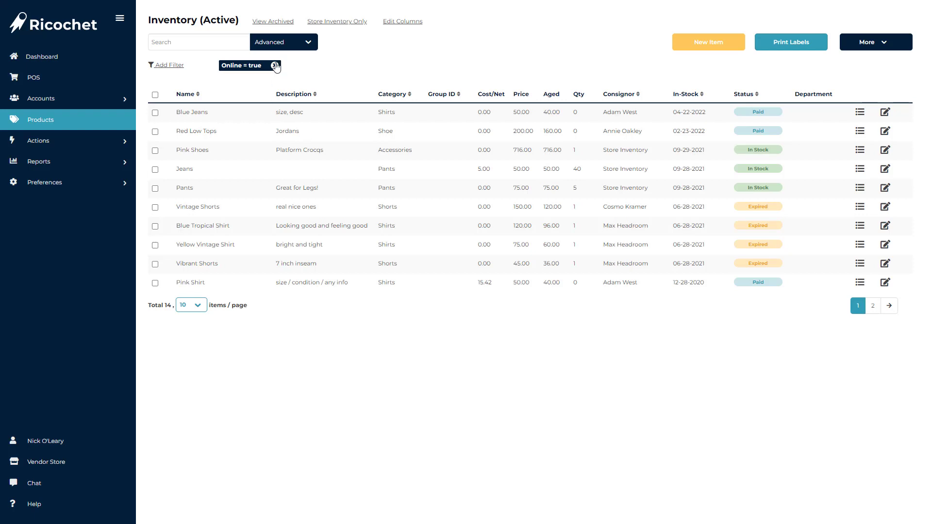
click(165, 68)
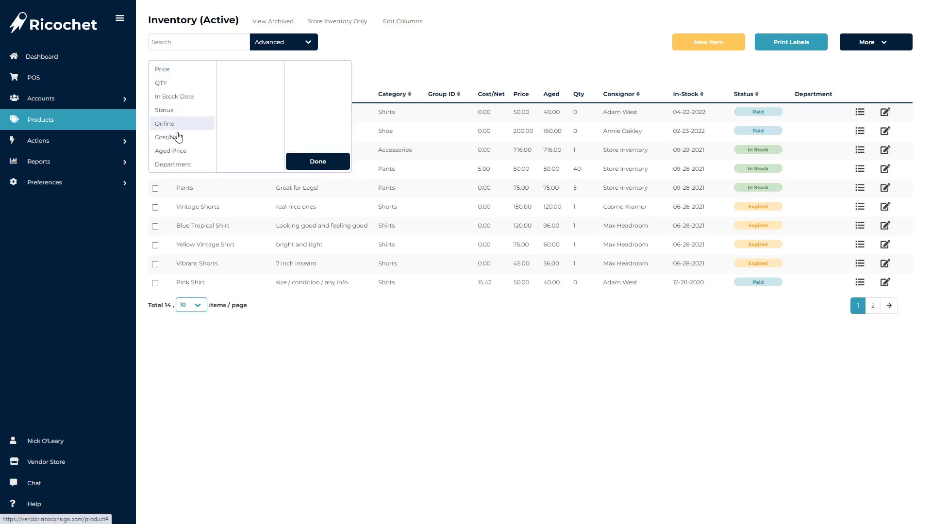
click(176, 111)
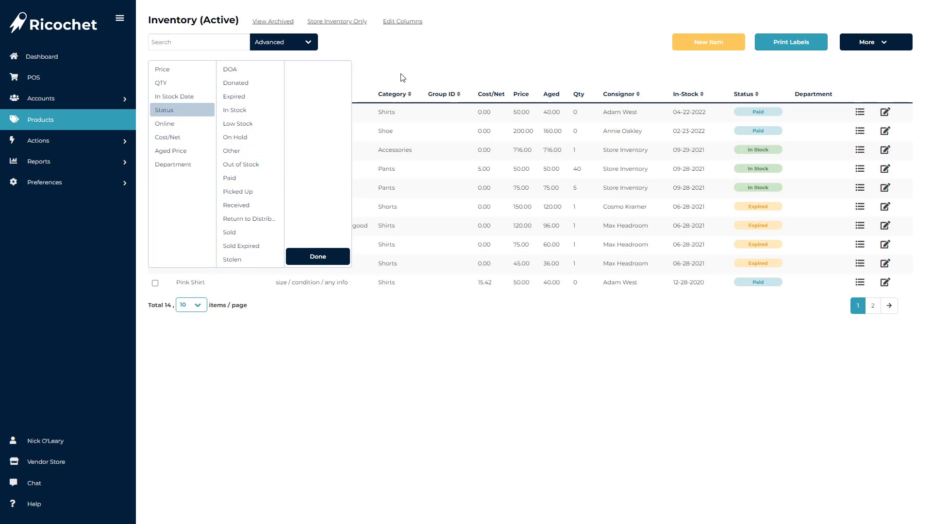
Step: Drop the Online filter and search the advanced Category field for Accessories
click(314, 257)
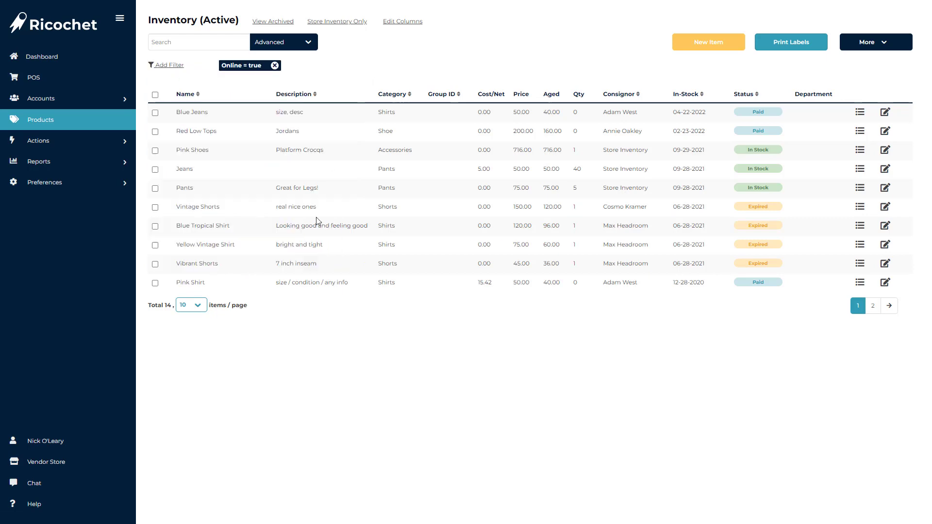
click(275, 66)
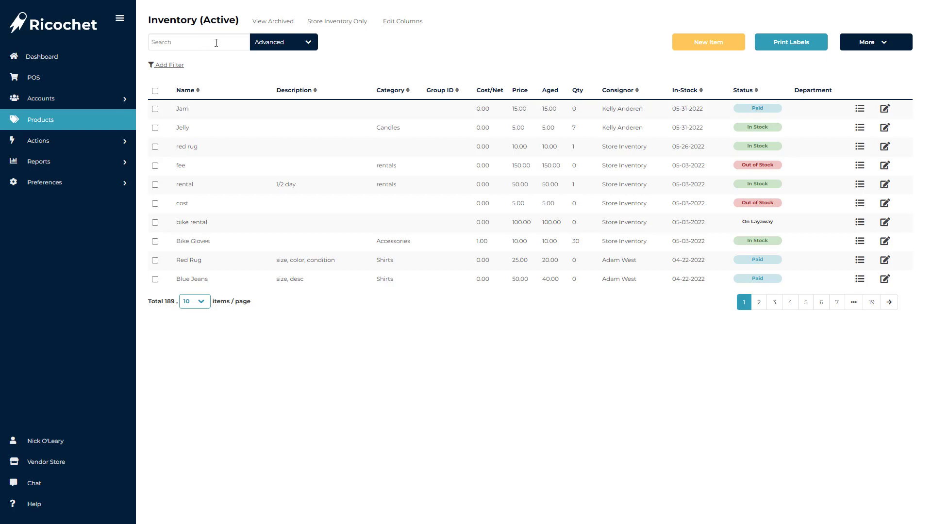
click(308, 44)
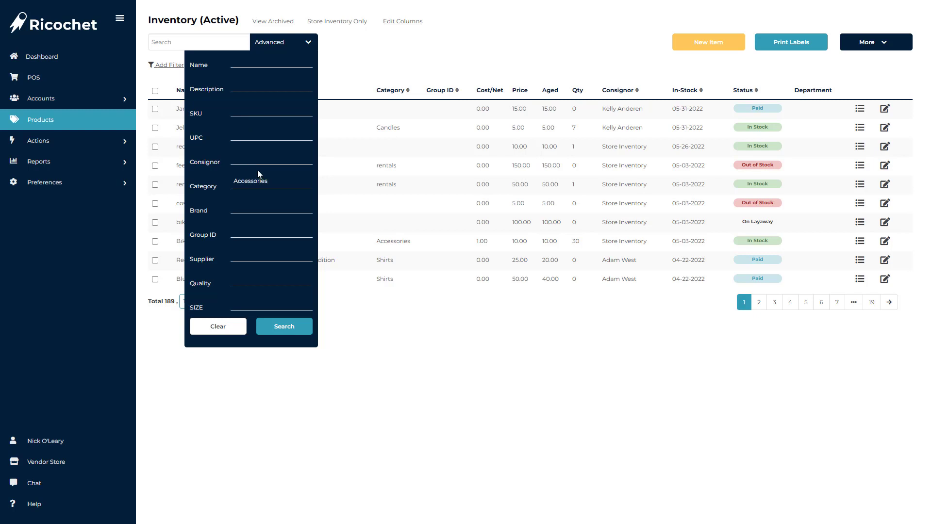
click(297, 327)
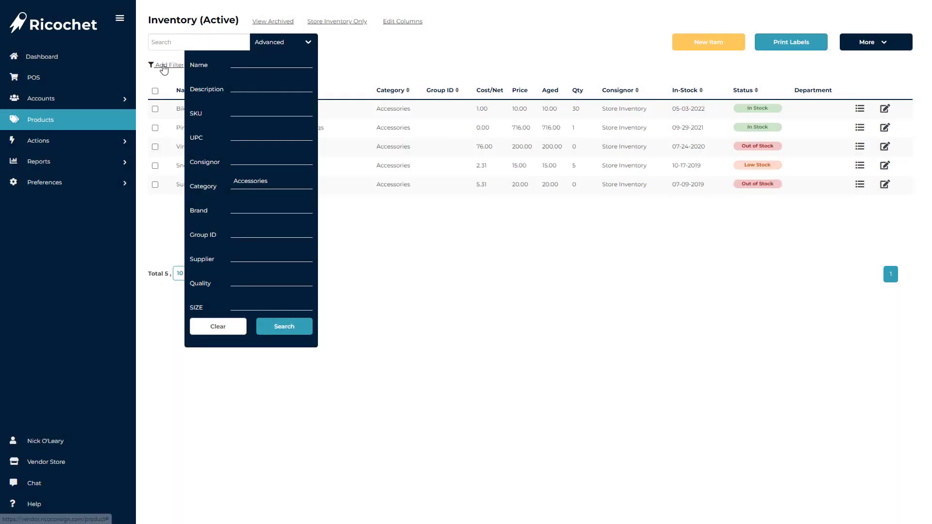
click(165, 73)
Step: Add a Status = In Stock filter, leaving only Bike Gloves and Pink Shoes
click(166, 69)
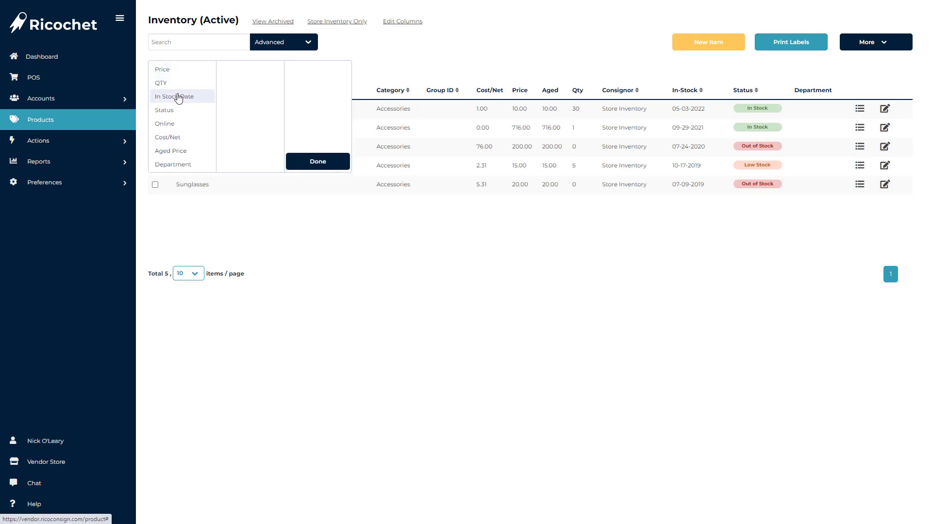
click(176, 111)
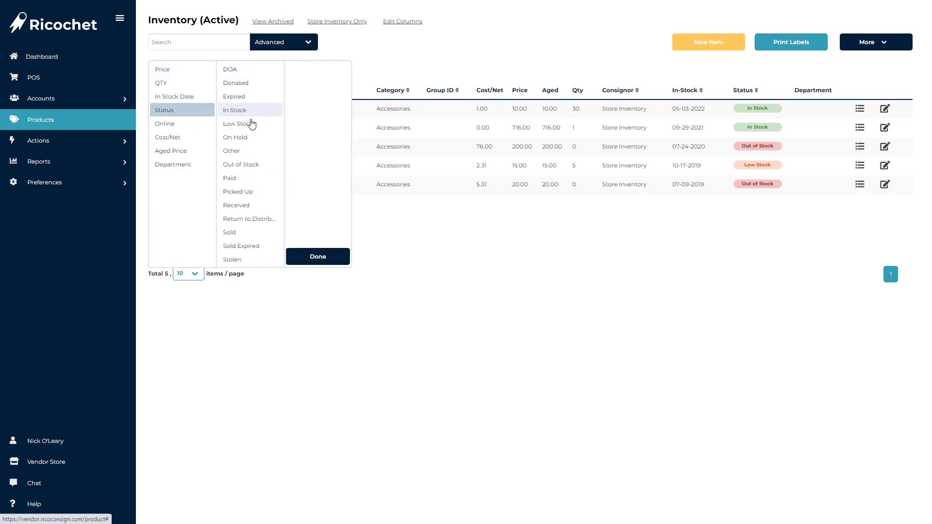
click(235, 110)
click(328, 256)
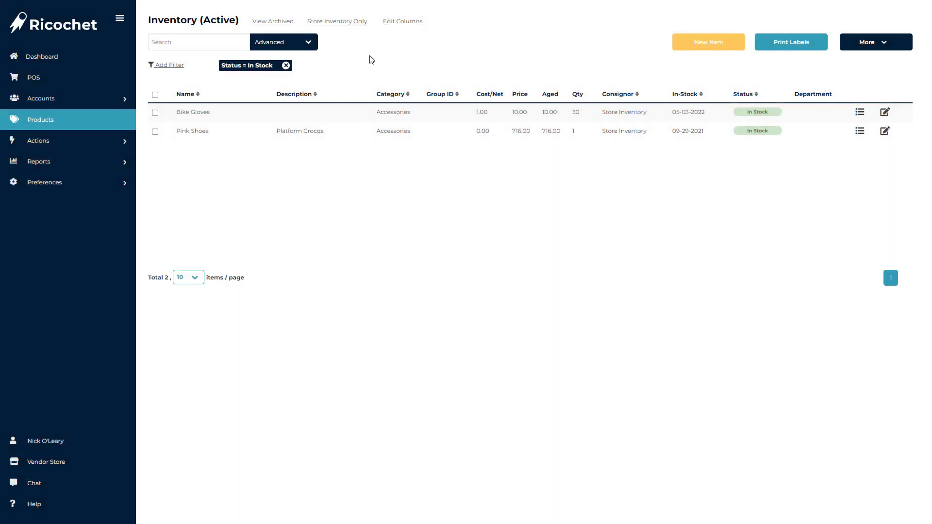
click(401, 22)
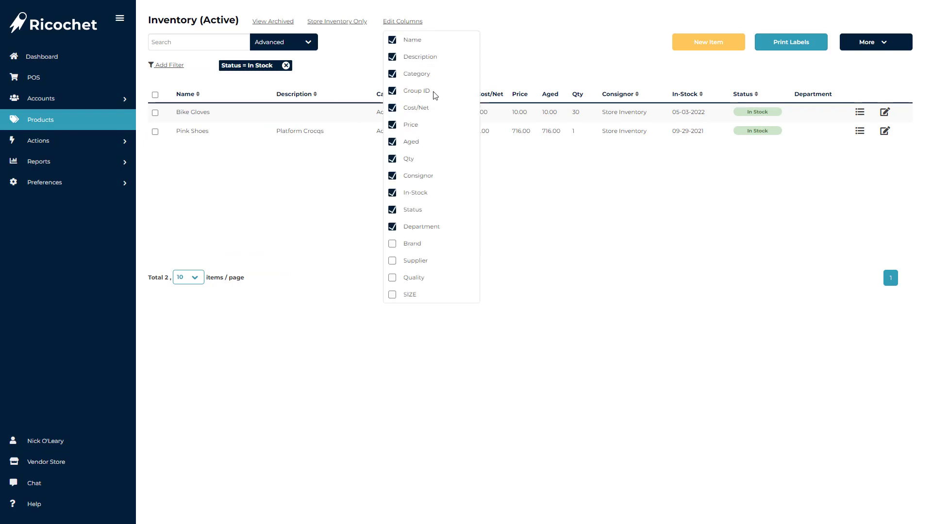
Step: Set the filtered list to 100 items per page, after toggling the Price column off and on
click(392, 126)
click(392, 126)
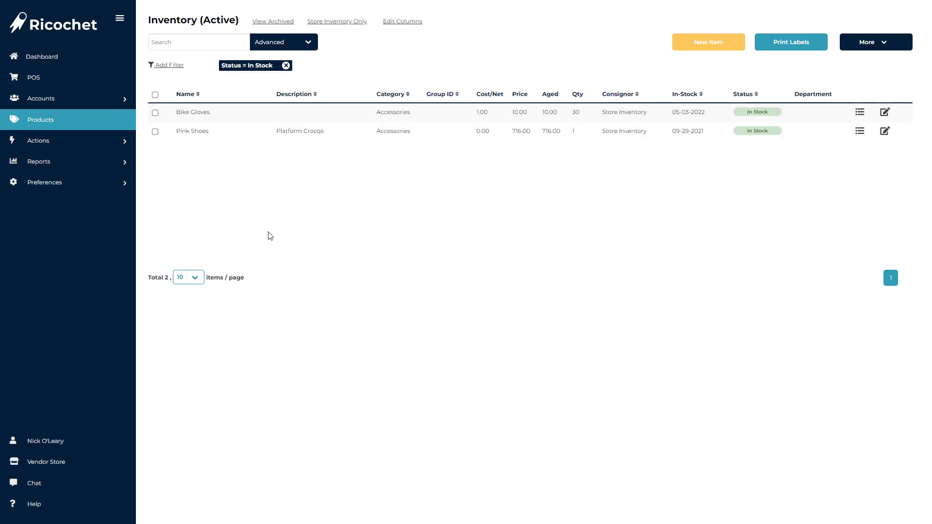
drag(148, 277, 169, 278)
click(195, 279)
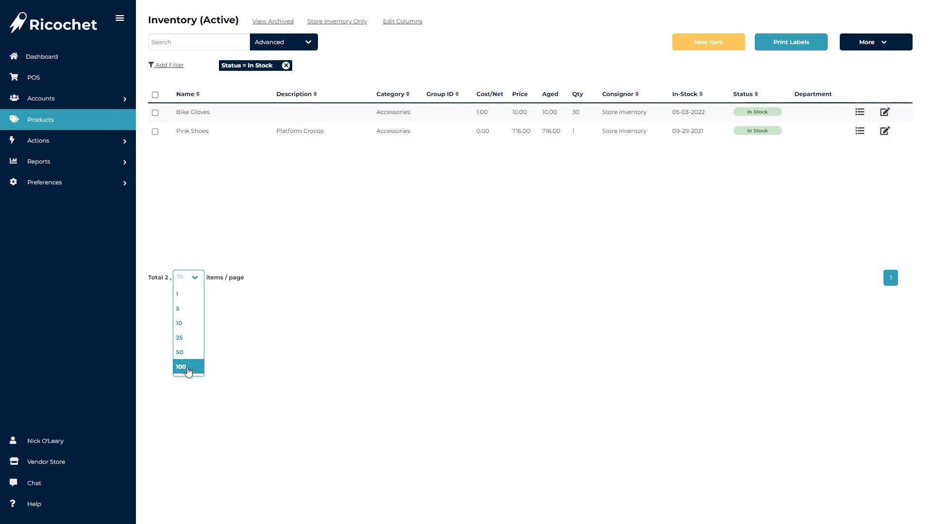
click(186, 367)
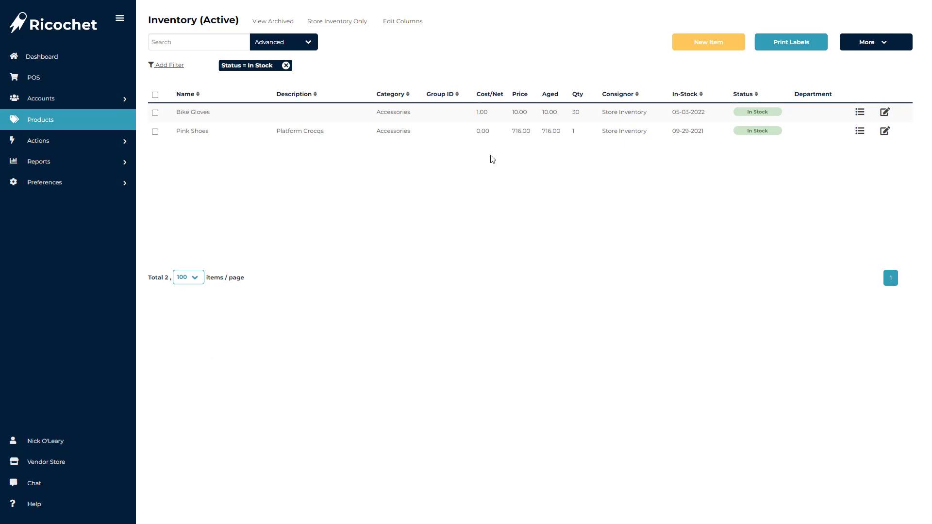